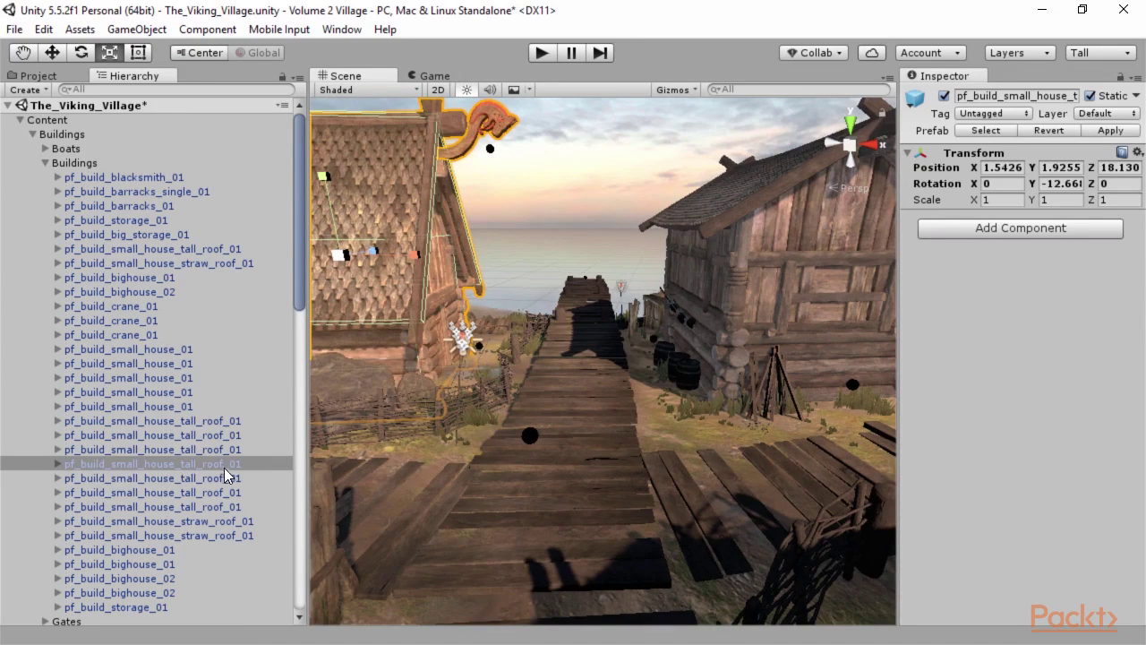
- Expand the selected pf_build_small_house_tall_roof_01 and inspect its house mesh, dragon head, collider1 and collider2 child objects
click(81, 465)
key(Right)
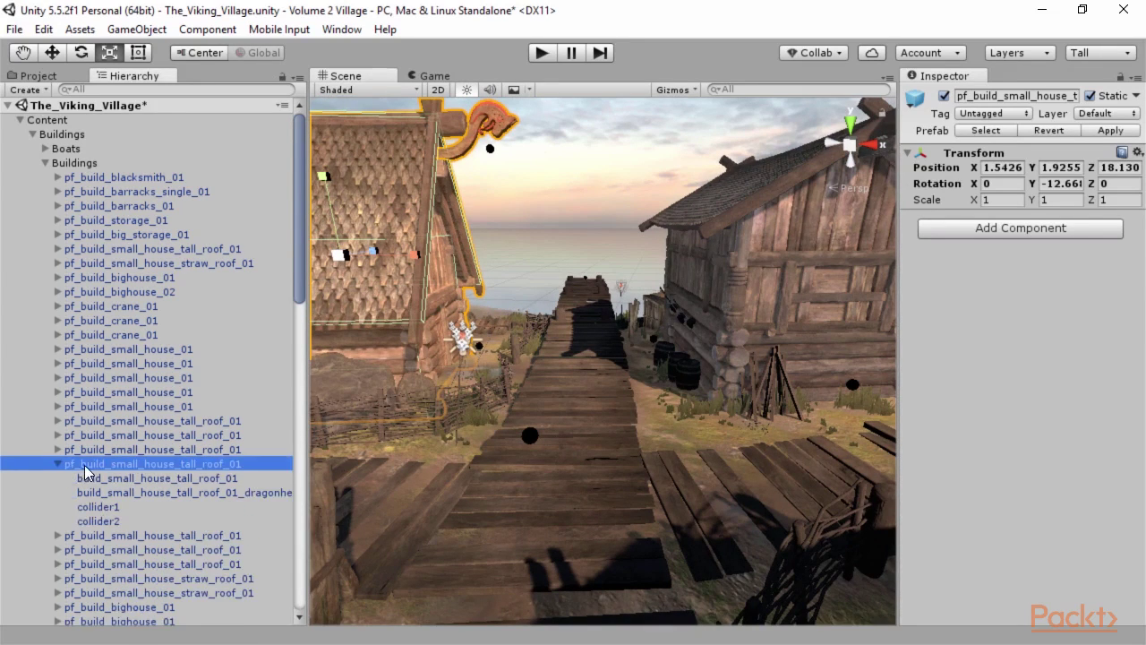
scroll(85, 470, down, 2)
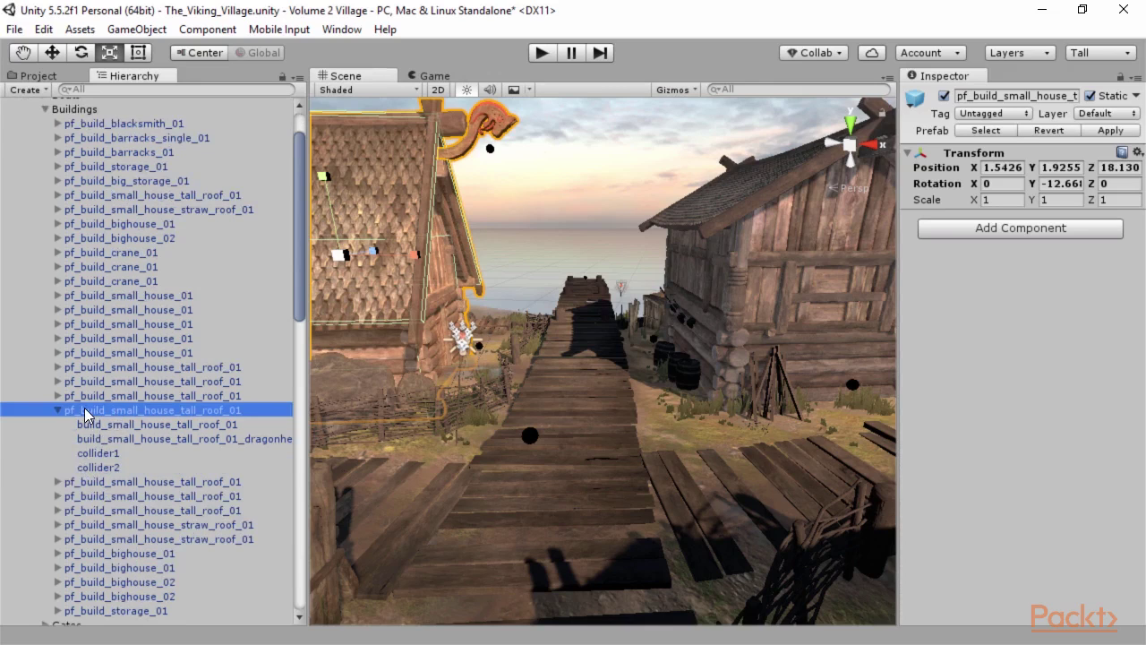
click(115, 426)
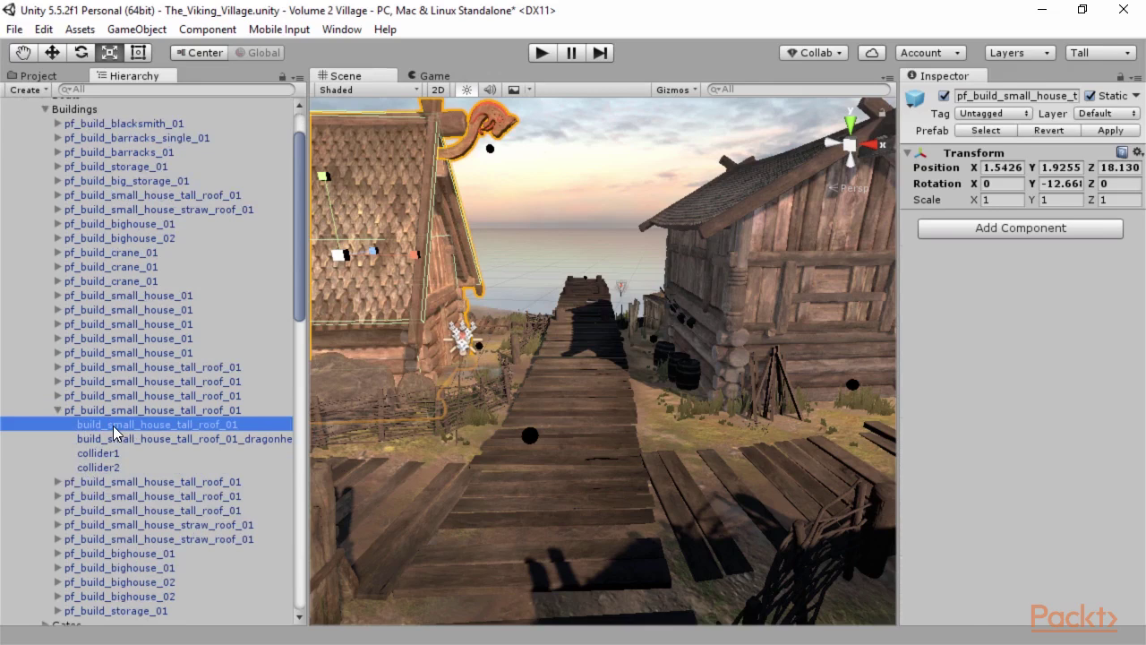
click(243, 439)
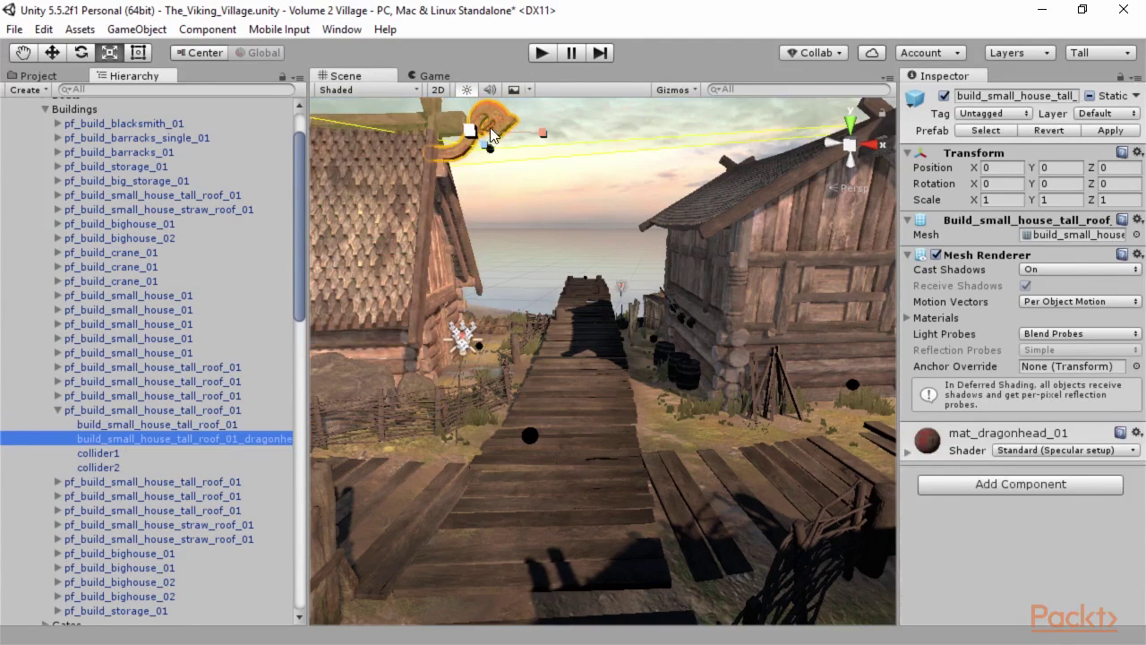
click(95, 454)
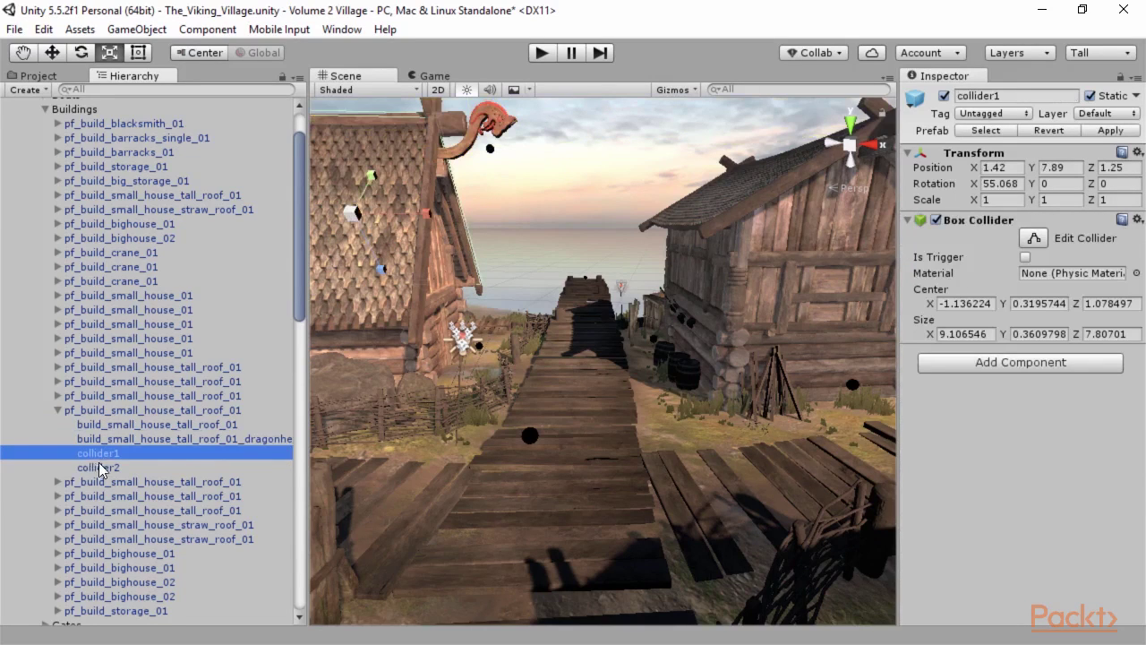
click(101, 467)
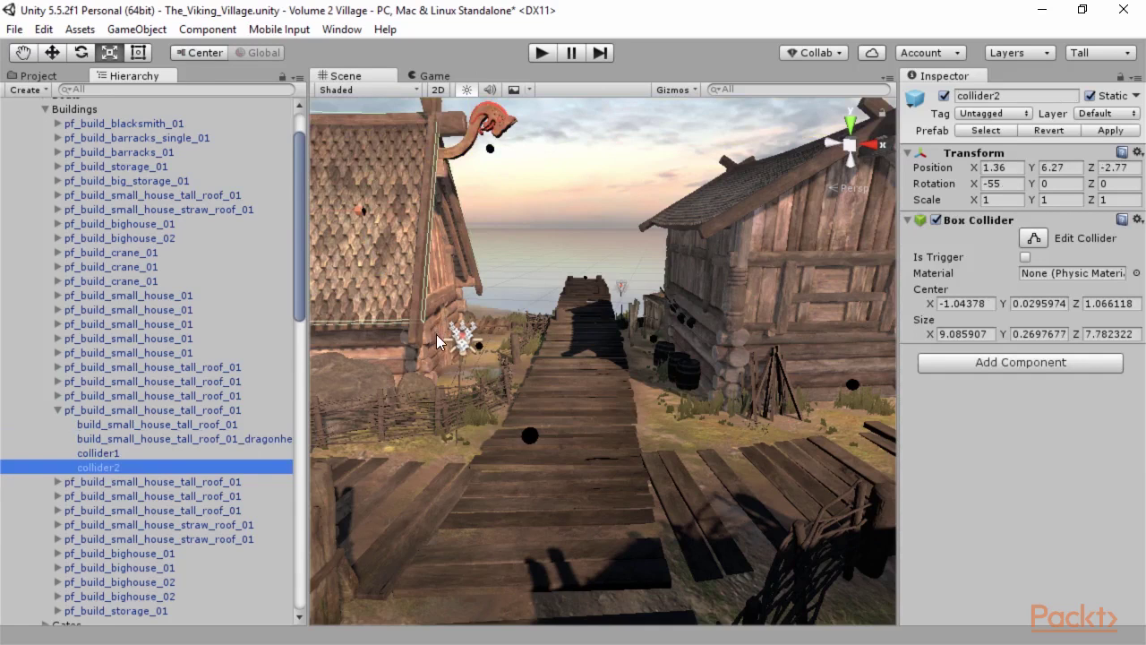
- Select the parent tall-roof house object, playtest the village up to the house wall and stop the game
click(162, 412)
click(550, 57)
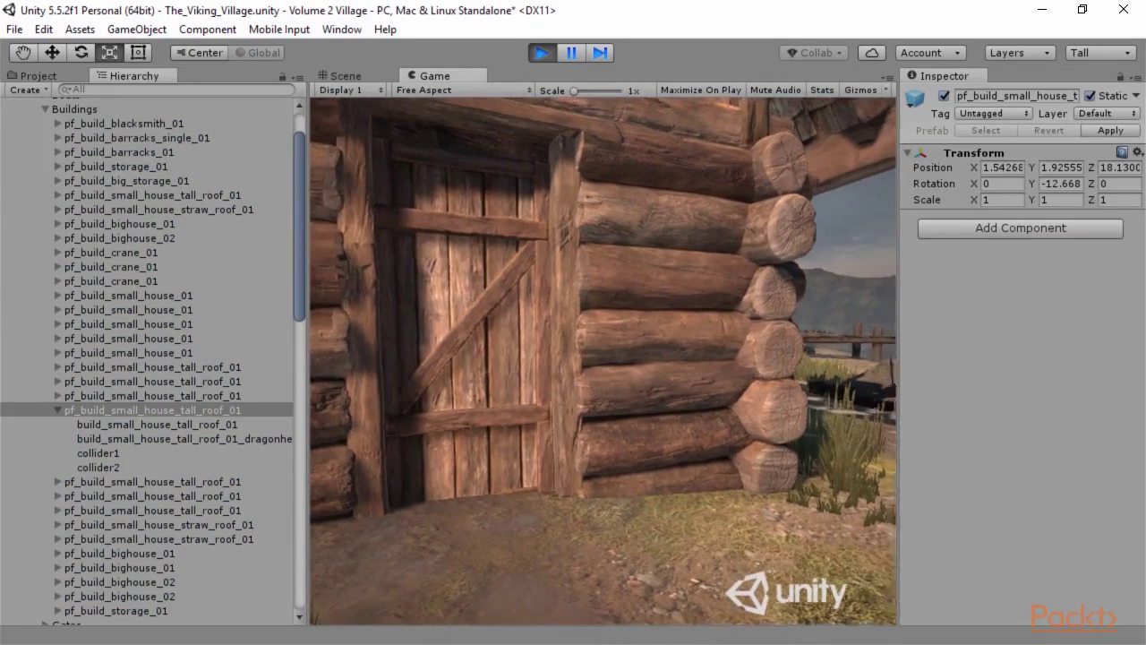
click(540, 53)
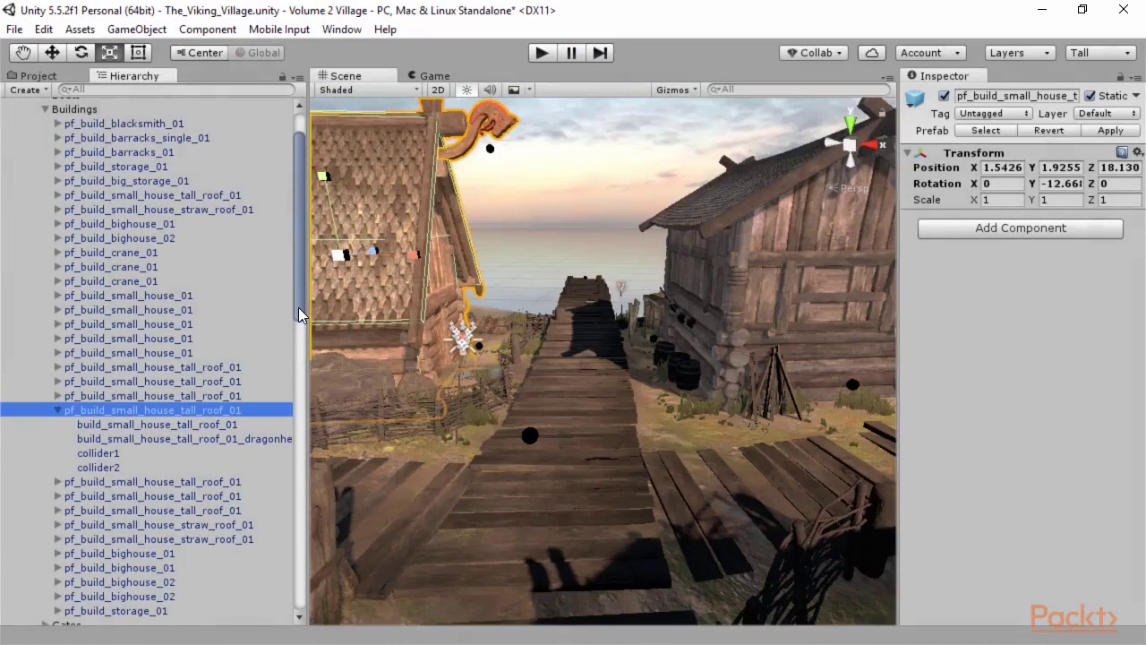
- Select the fish barrel beside the log house in the scene and inspect the last pf_fish_01 nested inside it
drag(299, 302, 299, 315)
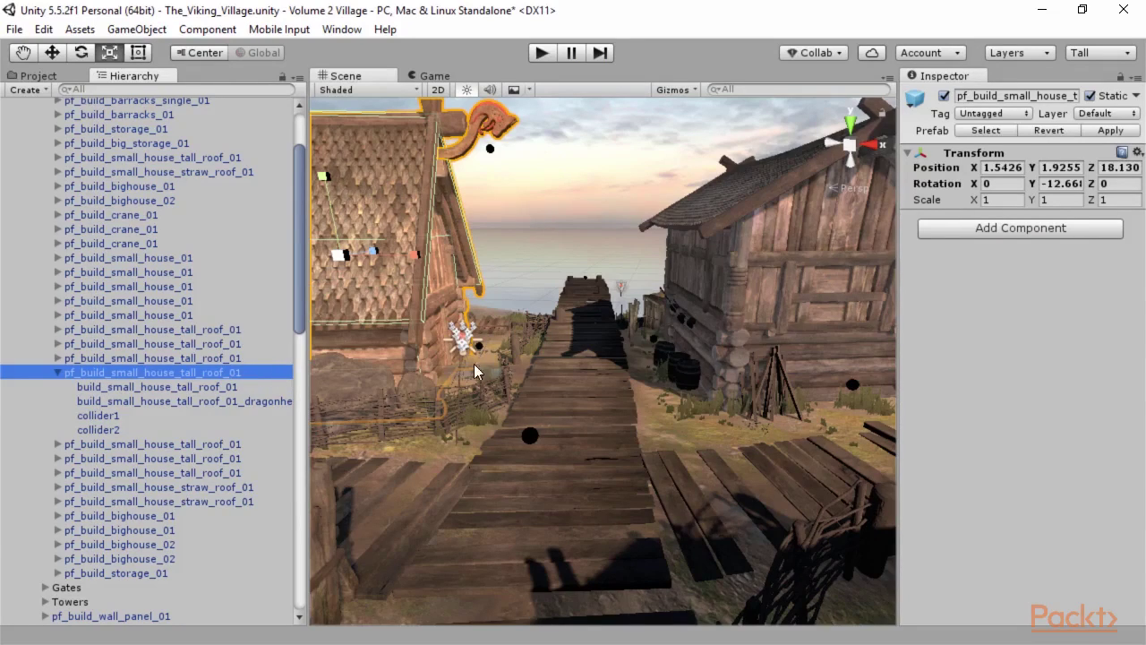
click(688, 376)
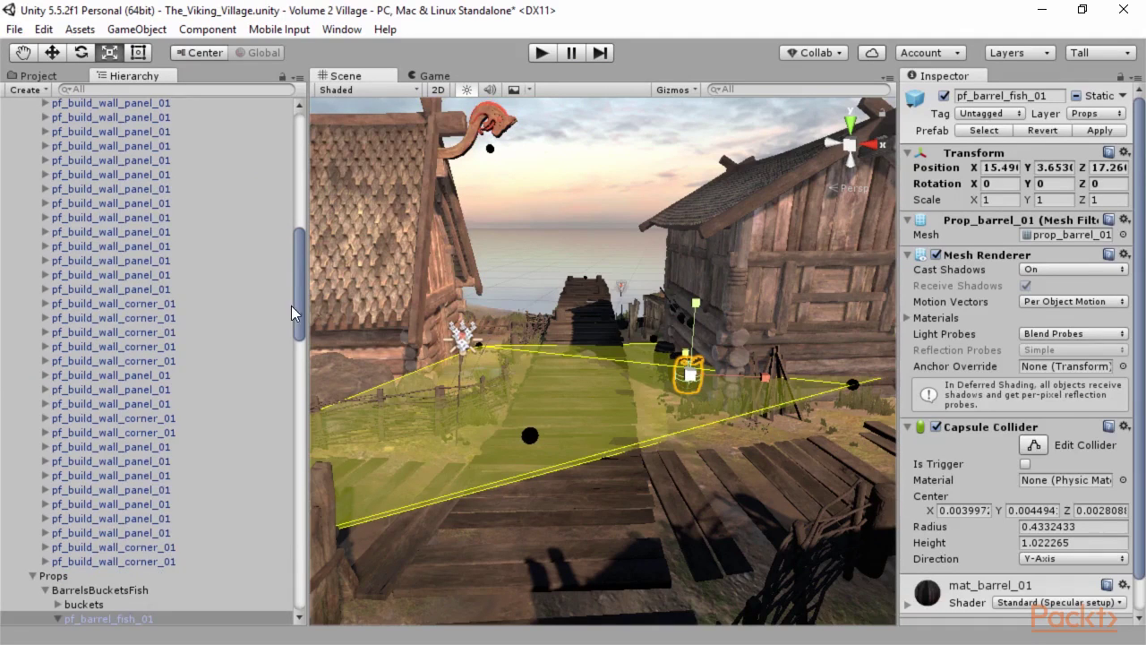
drag(302, 305, 315, 355)
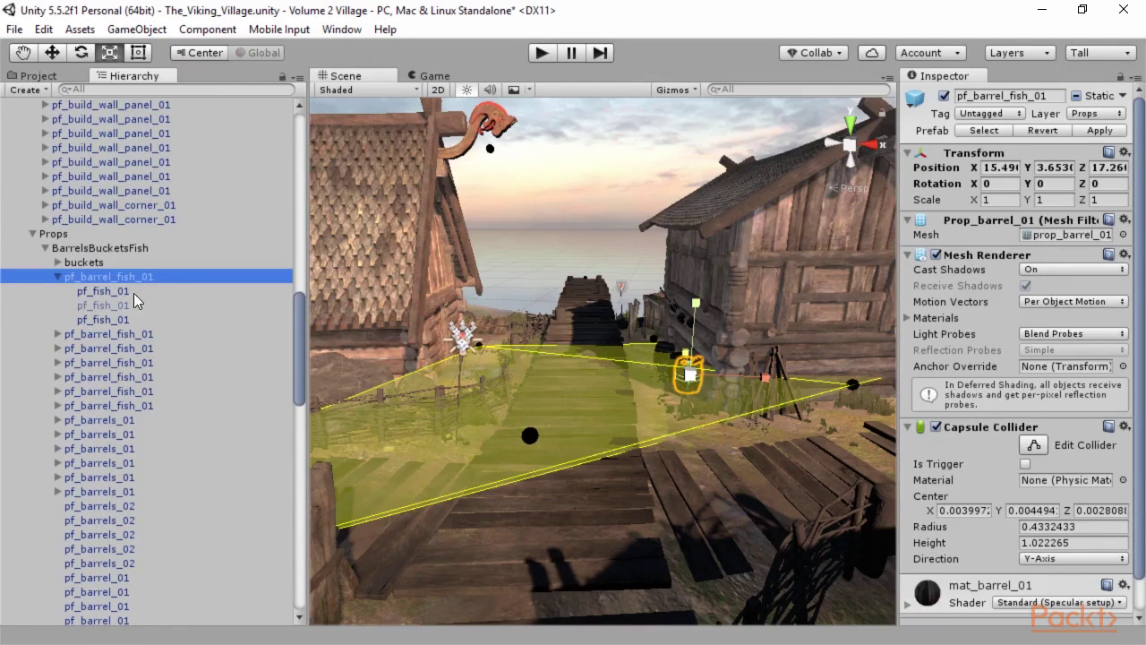
click(117, 320)
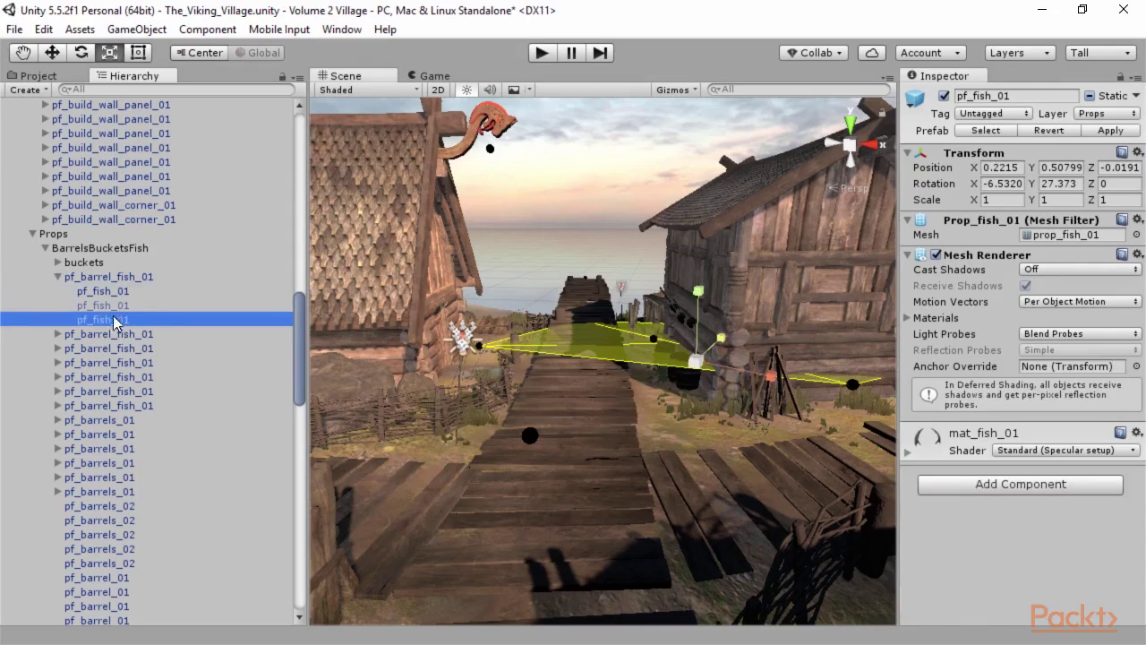
- Copy the first pf_fish_01 from the barrel, paste it directly under Content and rename the copy myFish
click(111, 292)
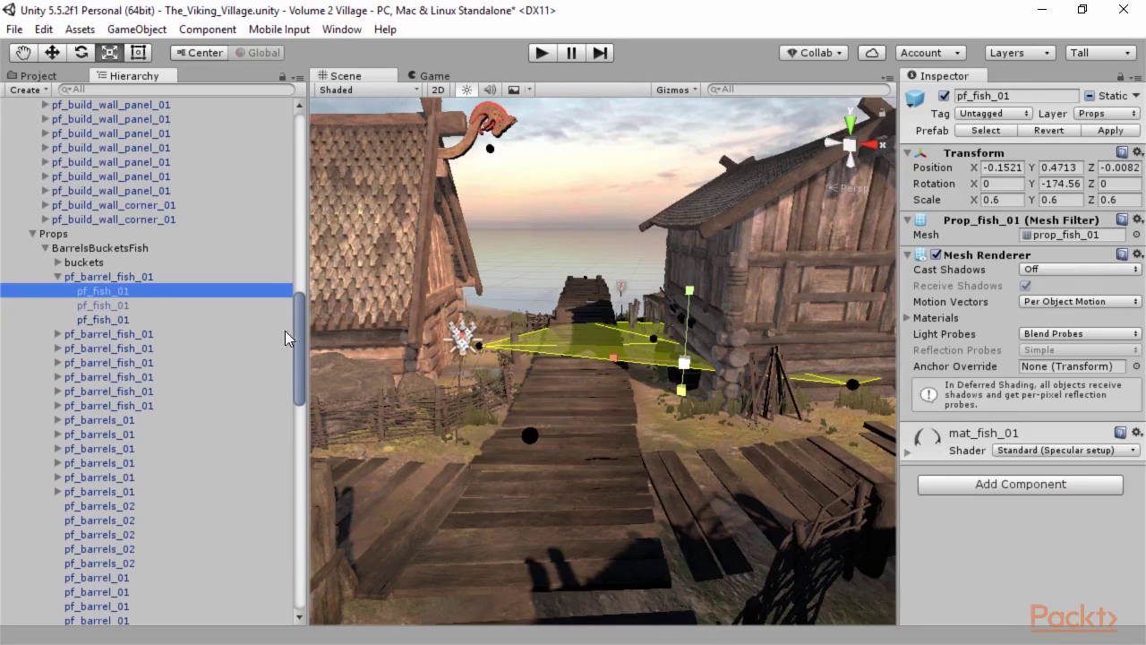
click(83, 249)
click(63, 236)
key(ctrl+v)
scroll(115, 387, down, 5)
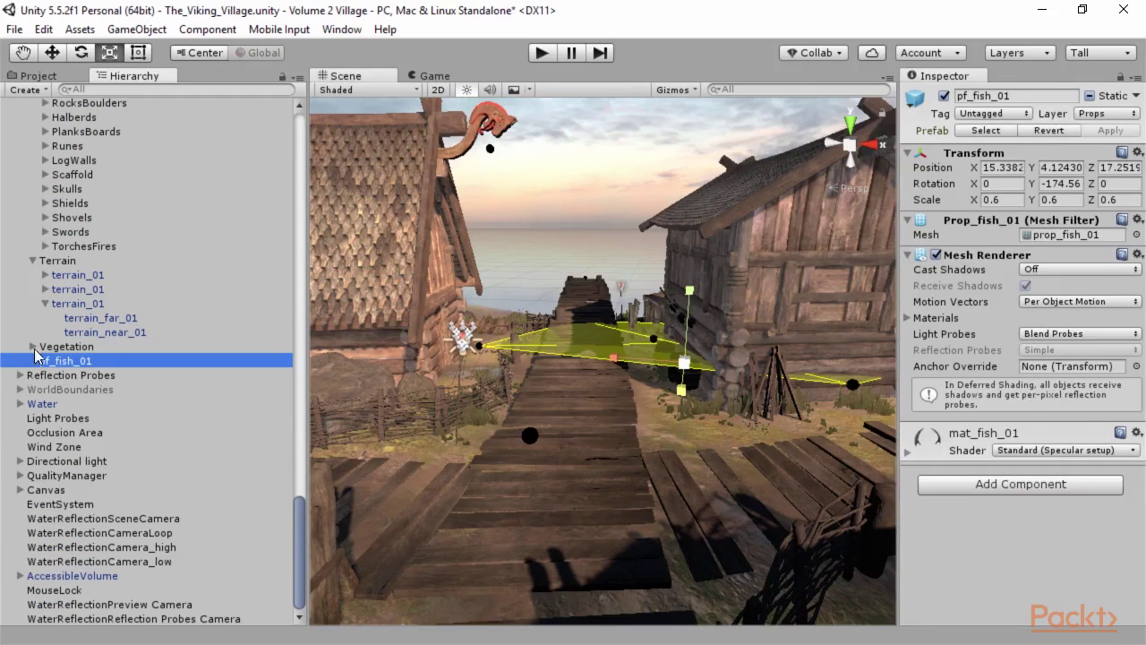
click(90, 362)
text(myFish)
key(Return)
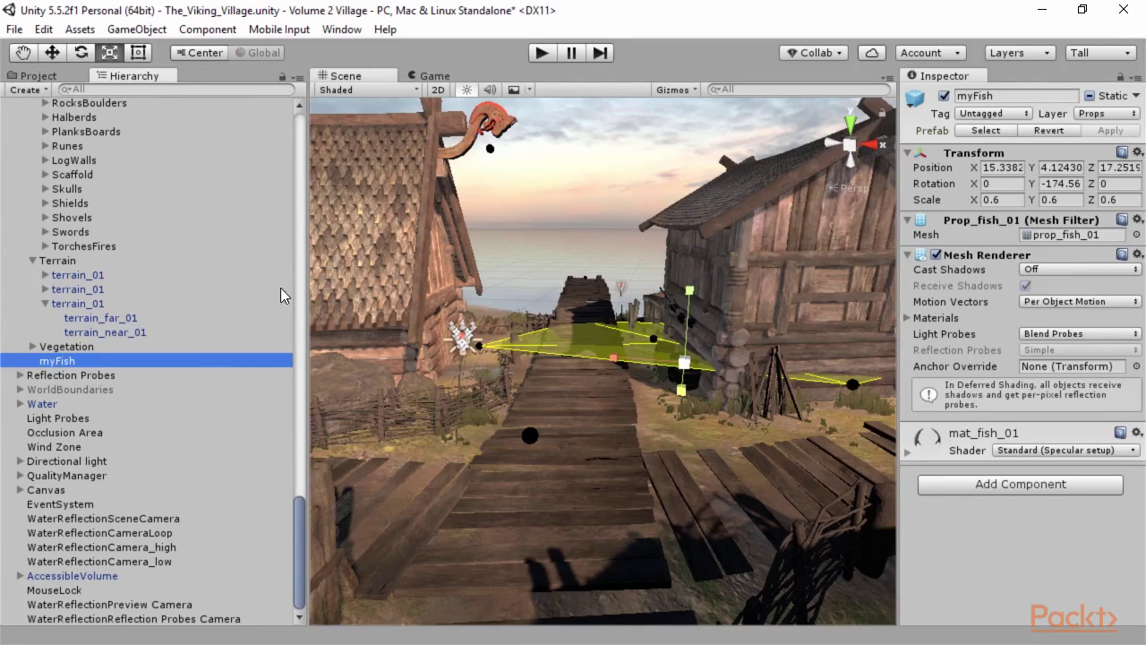
- Move myFish onto the wooden walkway at about X 11.49, Z 11.69 and scale it uniformly to about 2.05
click(52, 52)
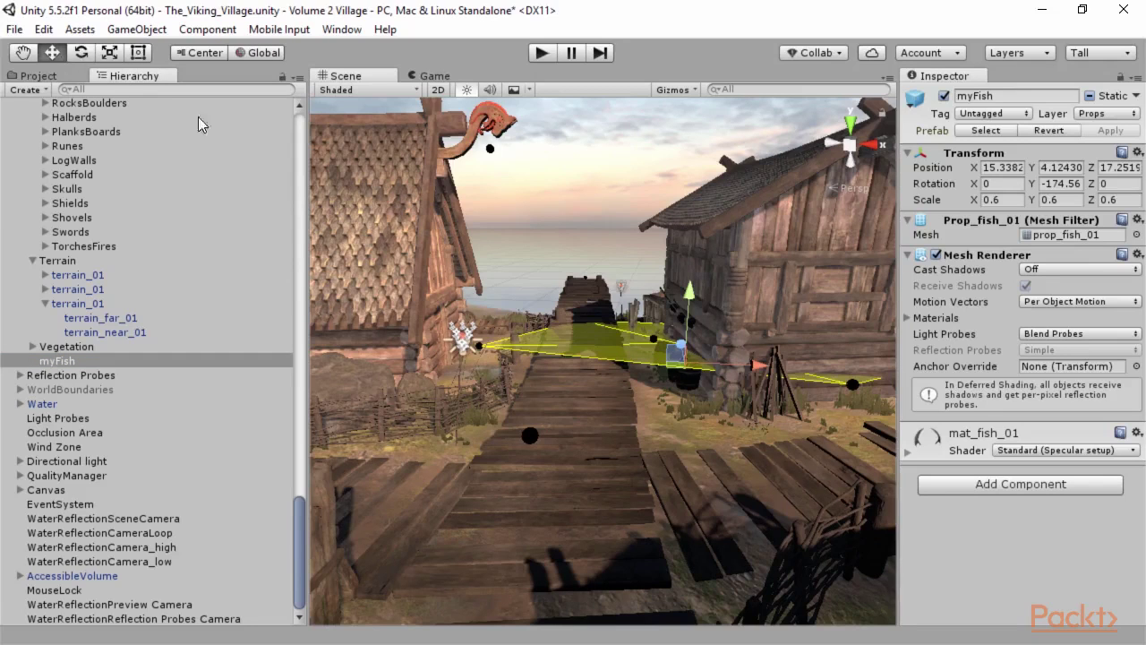
drag(761, 369, 562, 392)
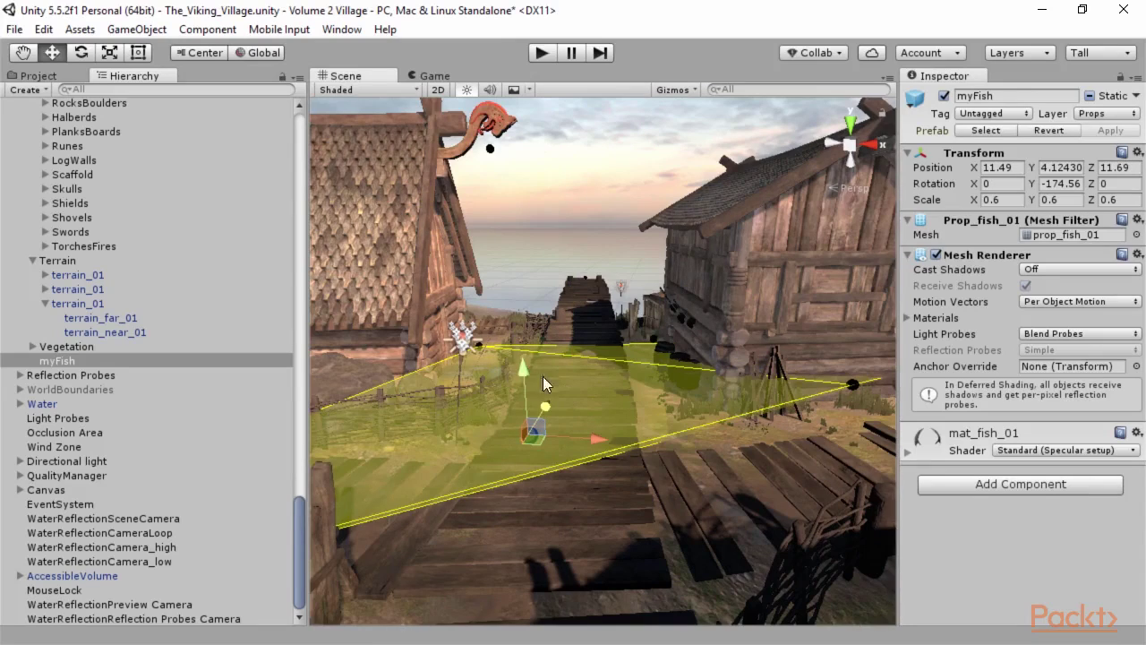
click(110, 52)
drag(530, 435, 689, 345)
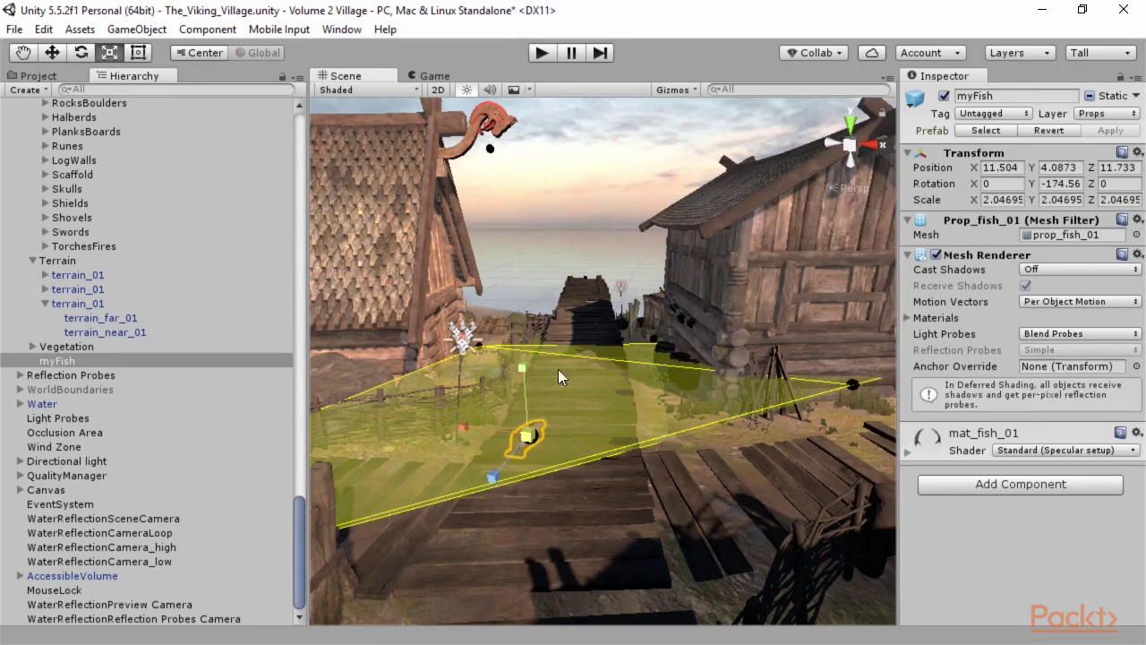
- Raise myFish to about Y 4.97 and scale it uniformly to about 3.54
click(52, 52)
drag(526, 391, 499, 336)
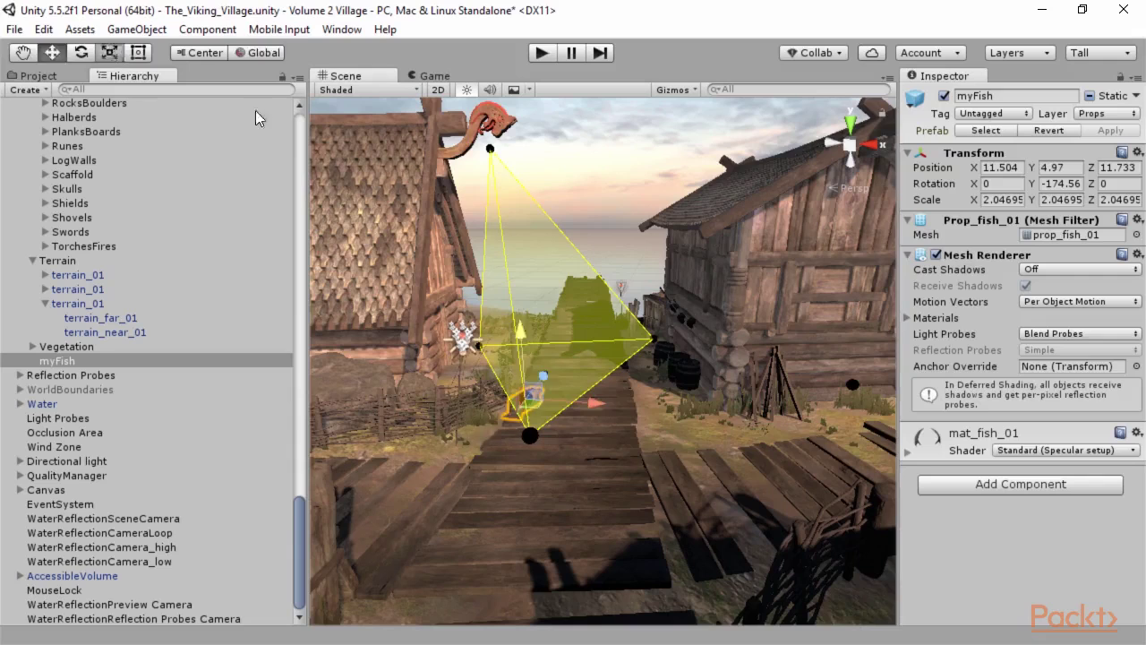
click(109, 52)
drag(524, 401, 376, 466)
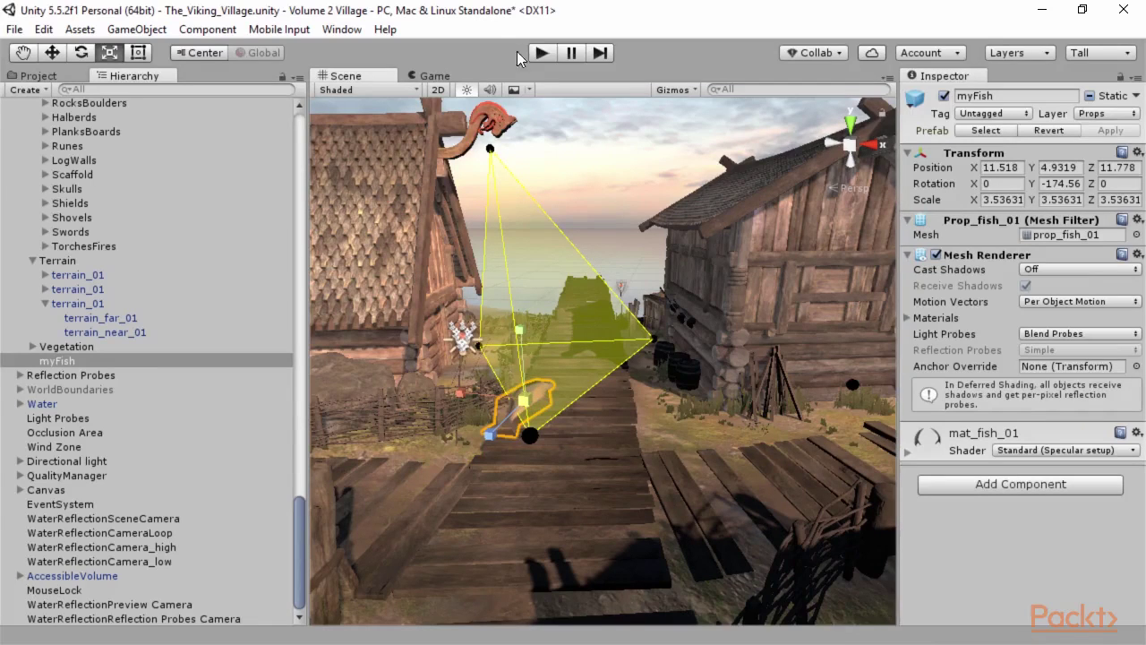
- Playtest the scene, walk along the boardwalk to the enlarged fish and stop the game
click(542, 52)
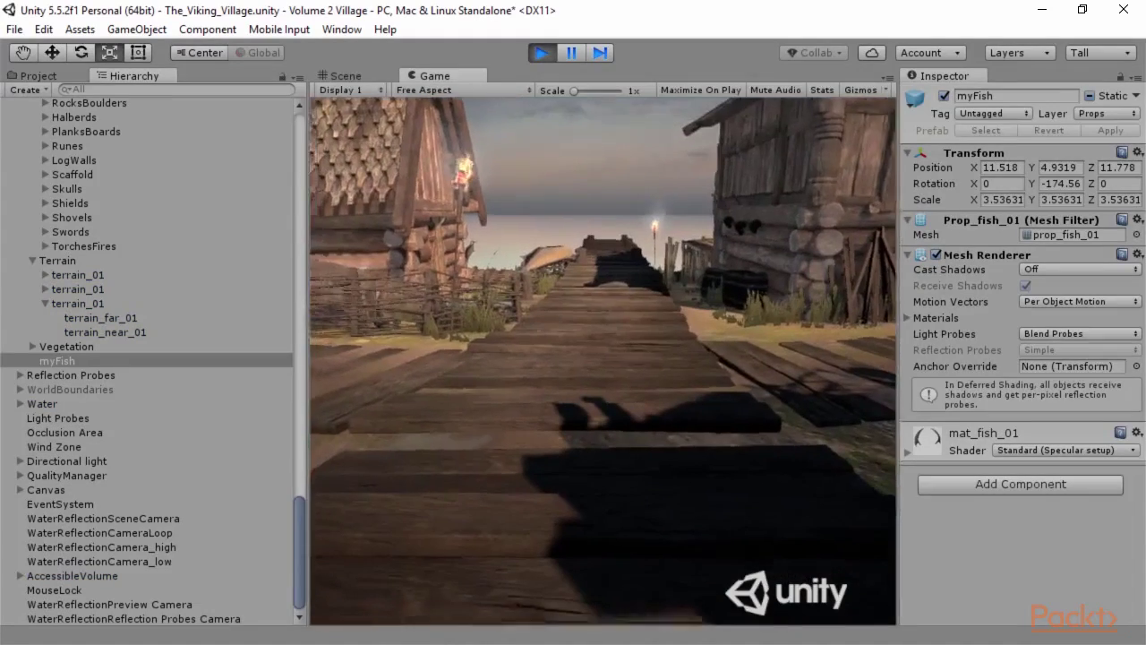
key(w)
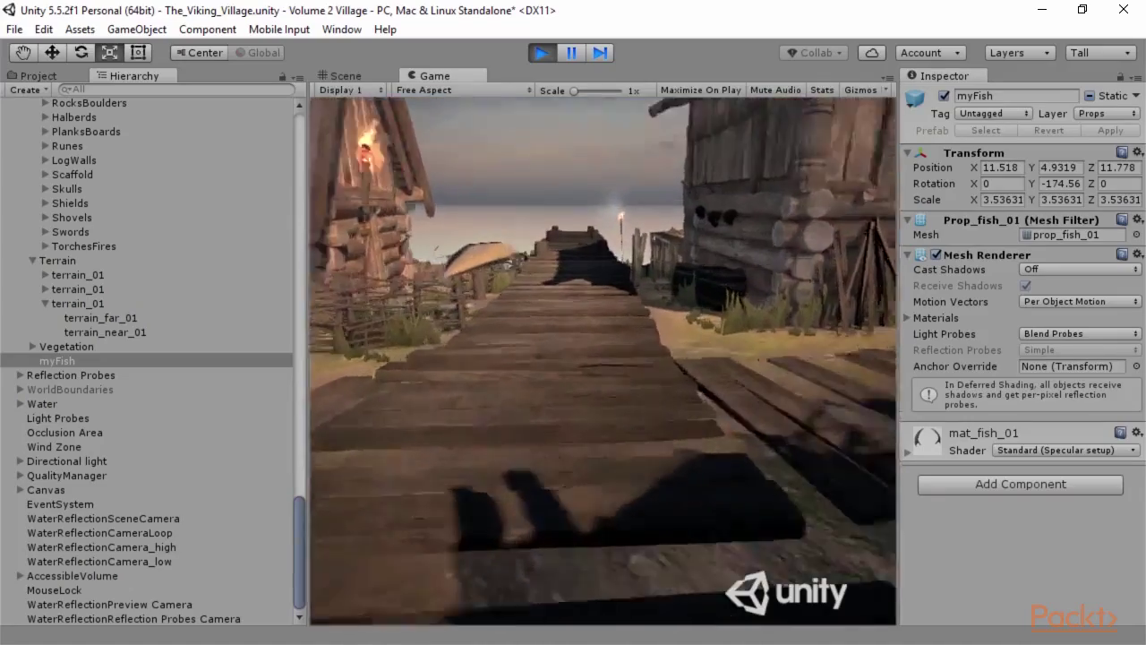
key(s)
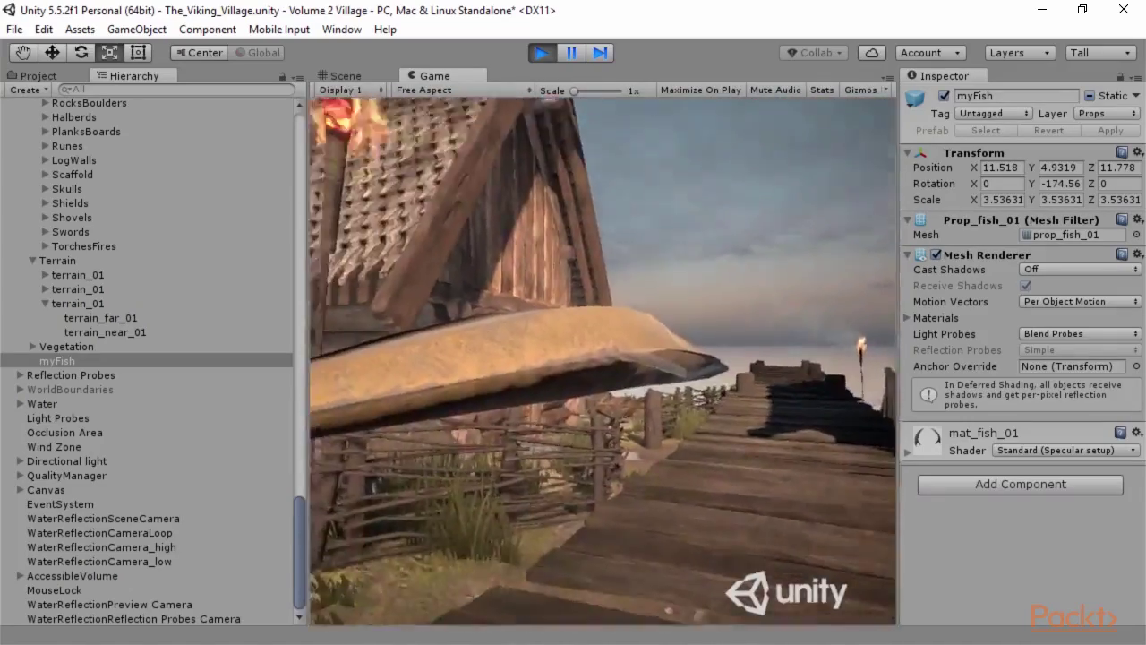
key(s)
key(Escape)
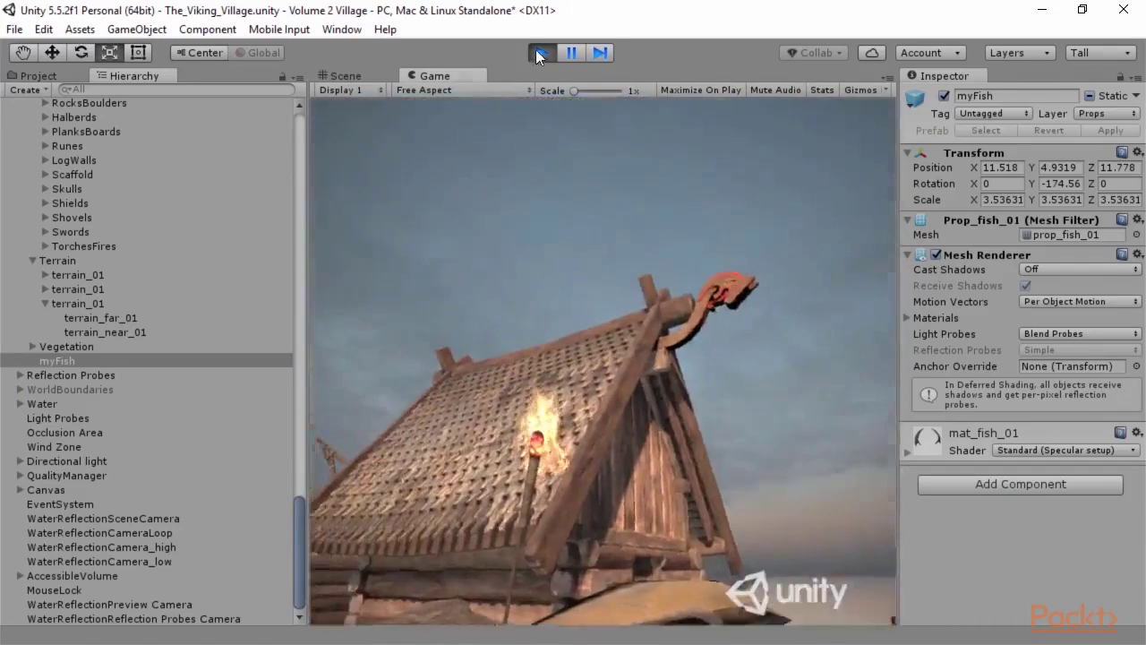
click(538, 55)
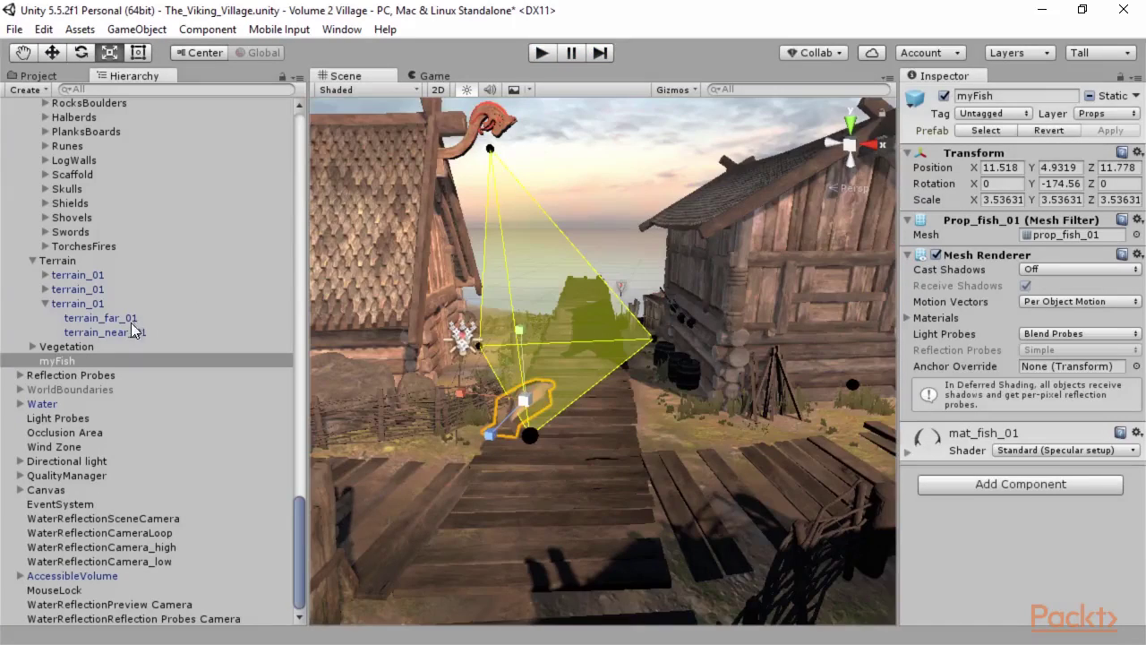
- Lower myFish to about Y 4.03 and stretch its scale to about 6.16 in X and 6.04 in Z
click(53, 52)
drag(520, 327, 532, 367)
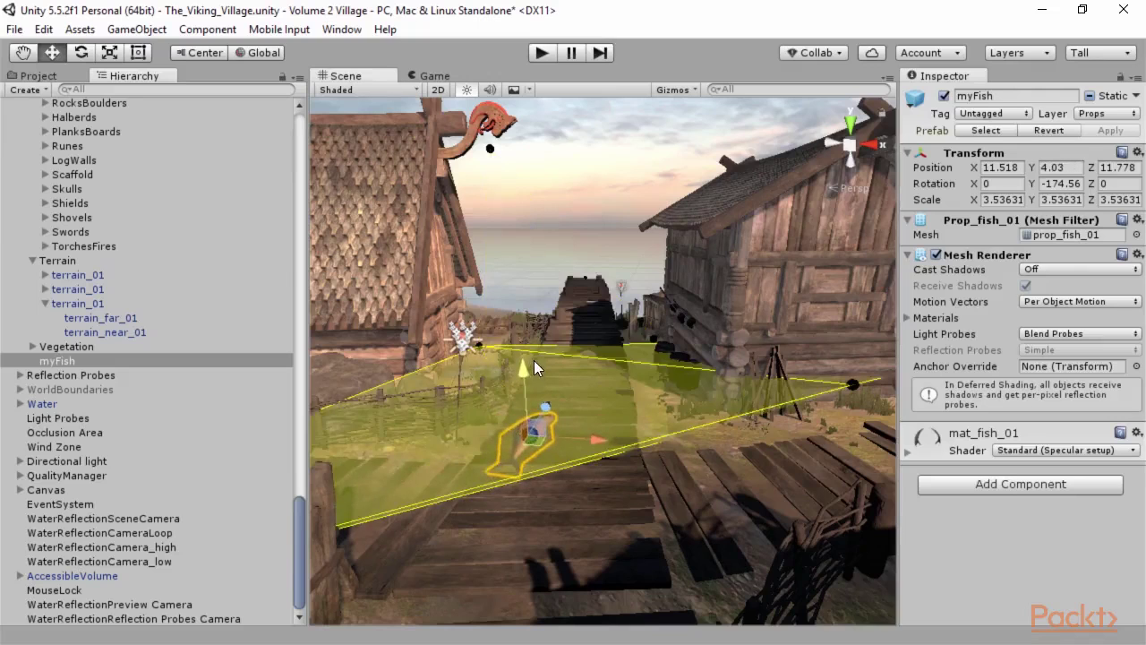
click(109, 52)
drag(494, 479, 467, 514)
drag(465, 429, 417, 424)
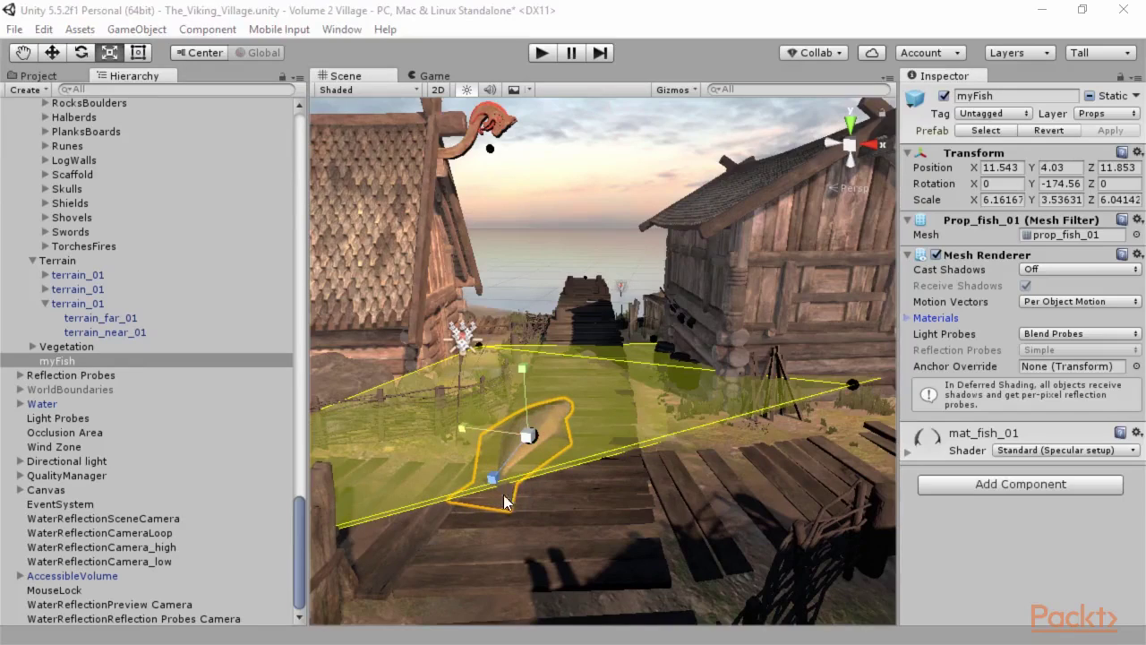
click(500, 496)
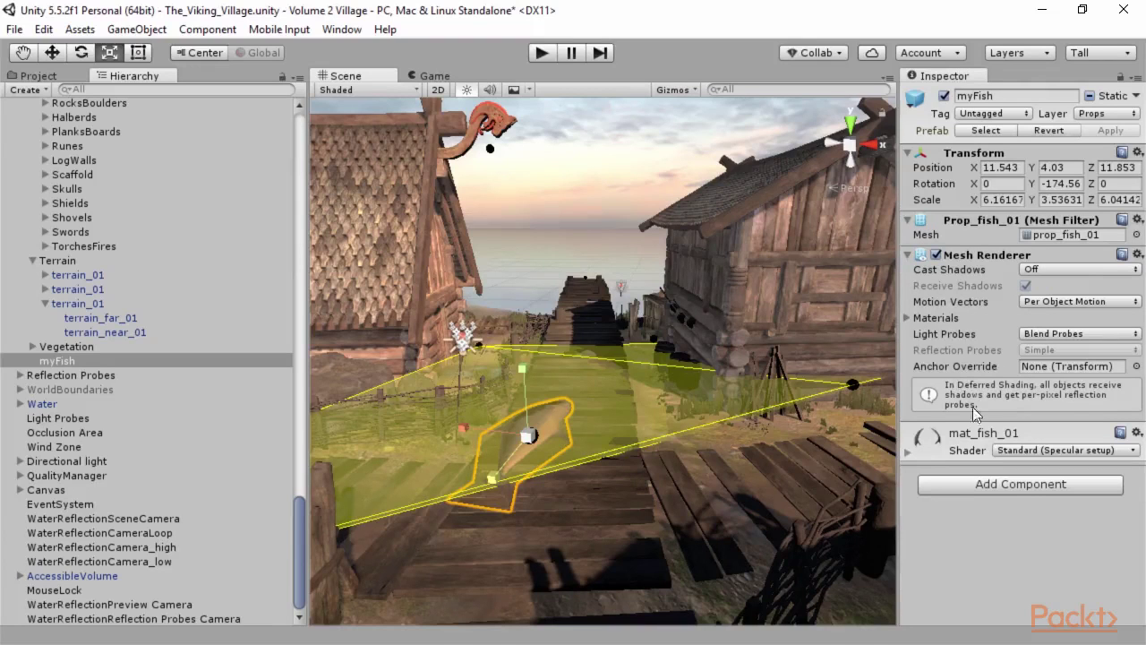
- Expand the mat_fish_01 material on myFish and examine its shader maps and rendering options
click(908, 454)
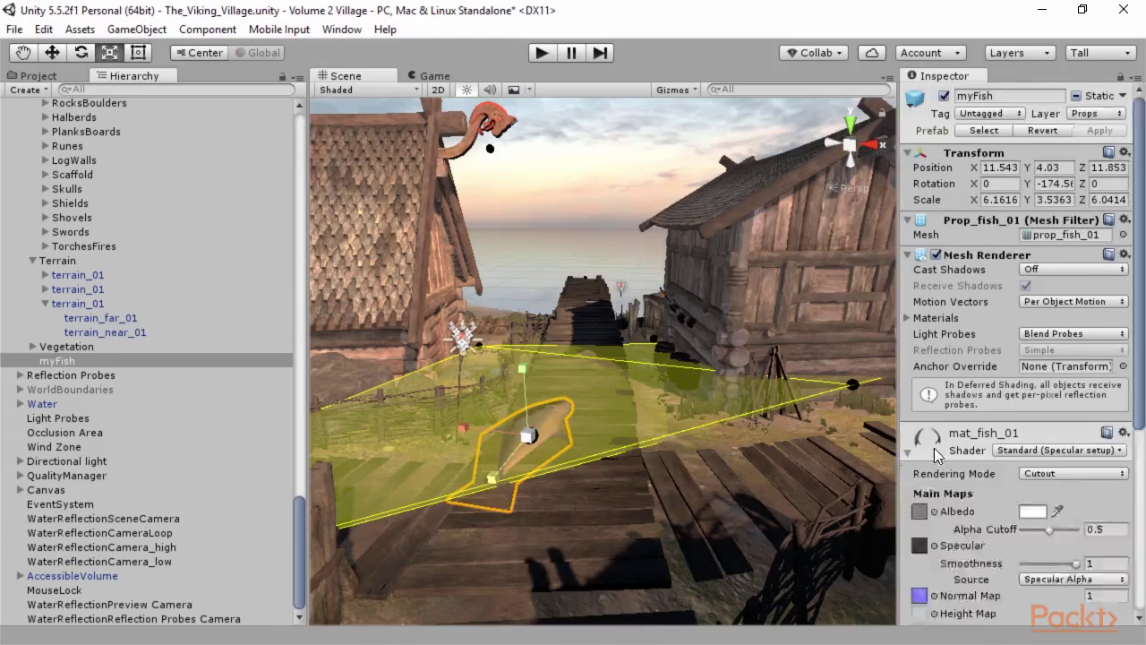
scroll(936, 460, down, 5)
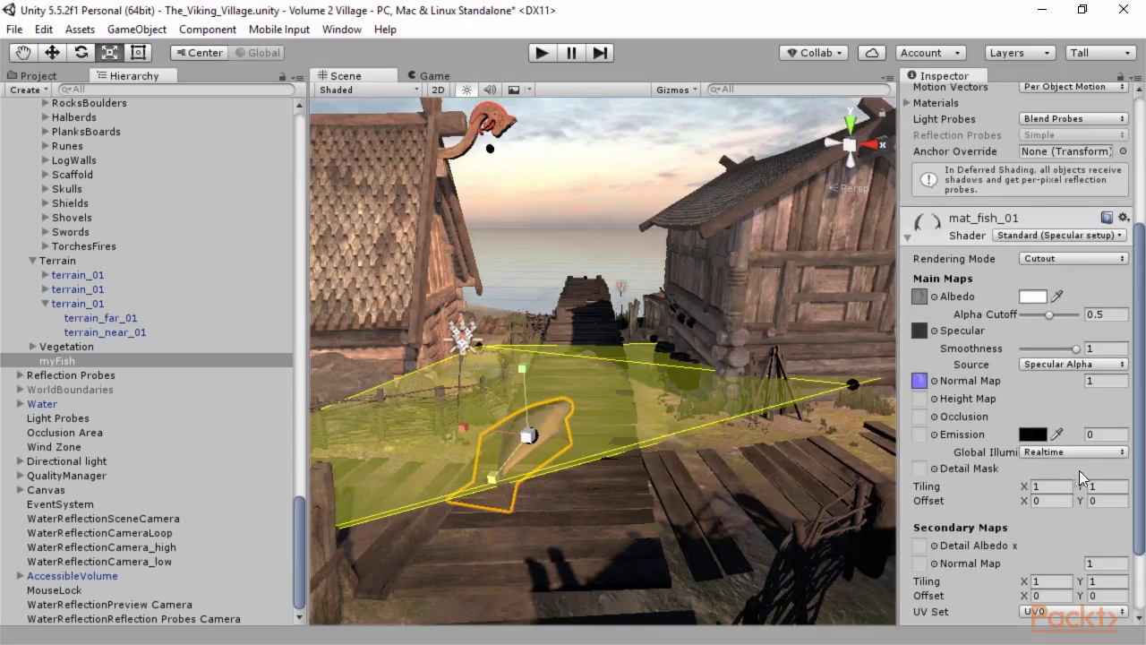
scroll(1108, 464, down, 2)
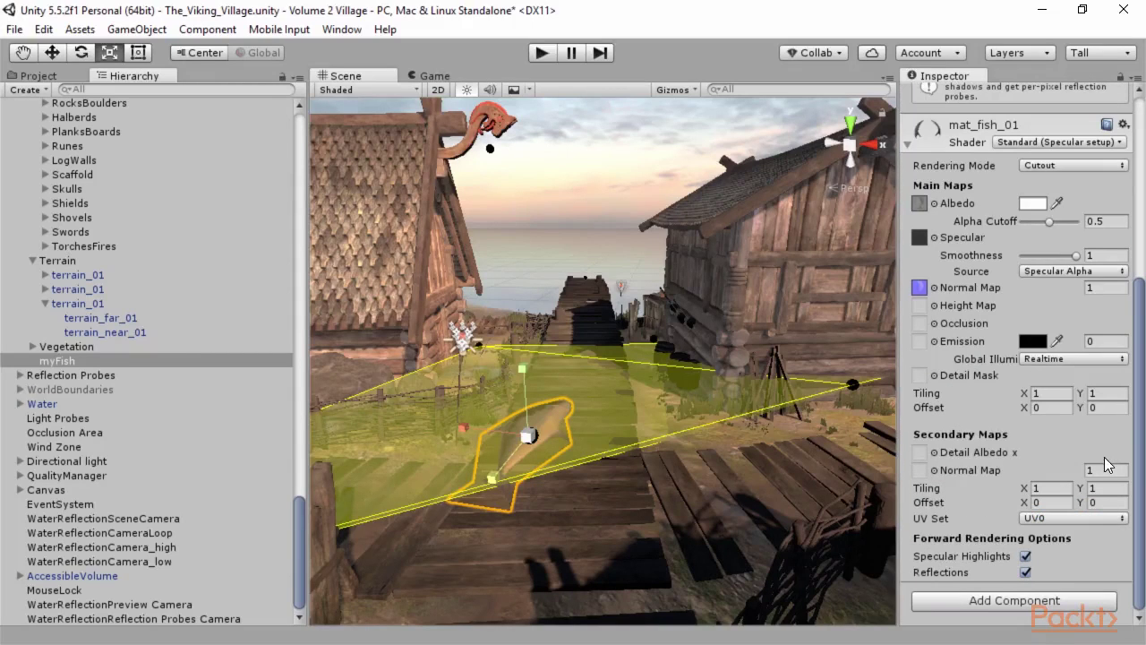
- Playtest the scene to view the lowered, stretched fish on the walkway and stop the game
click(541, 53)
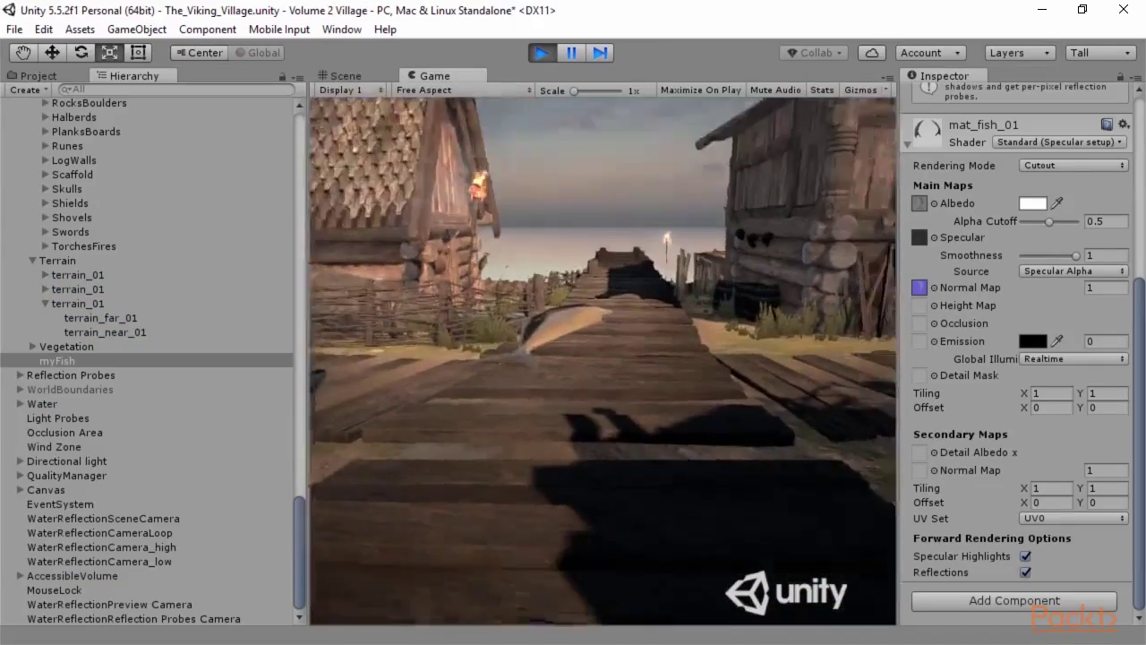
key(w)
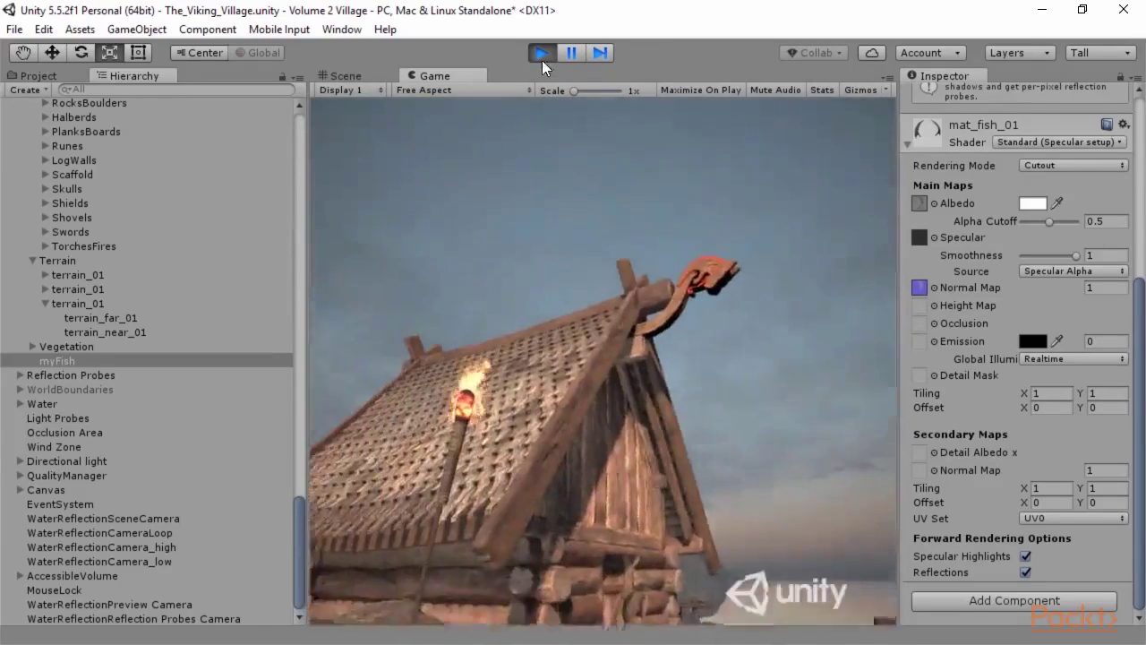
click(541, 54)
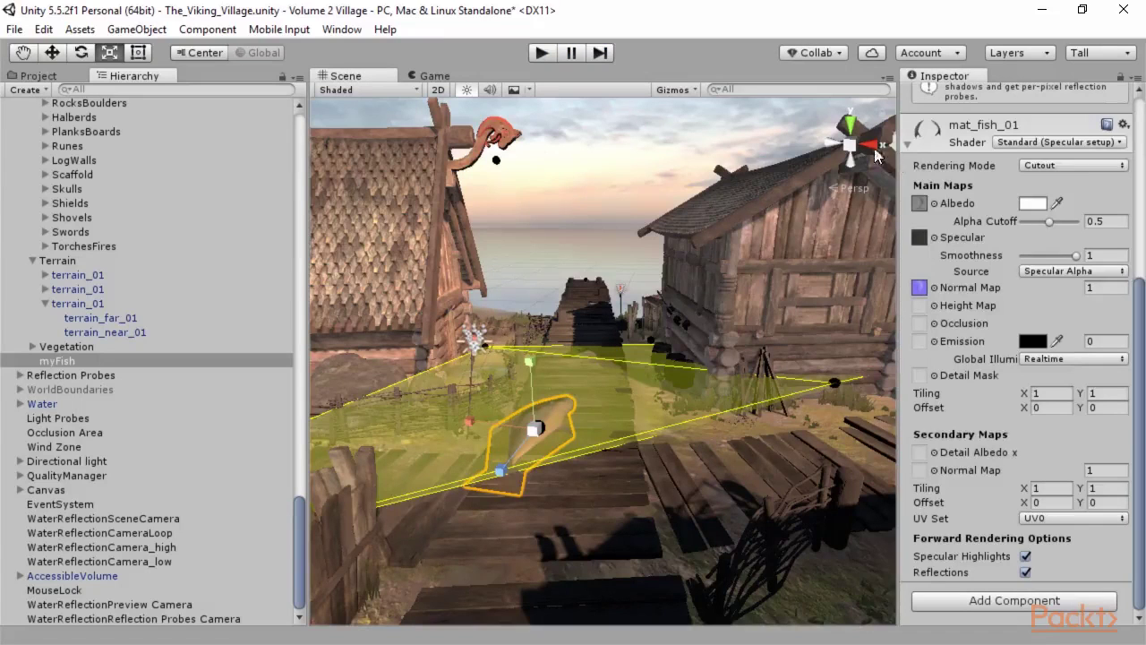
- Collapse the mat_fish_01 settings and browse the available script components for myFish
click(908, 143)
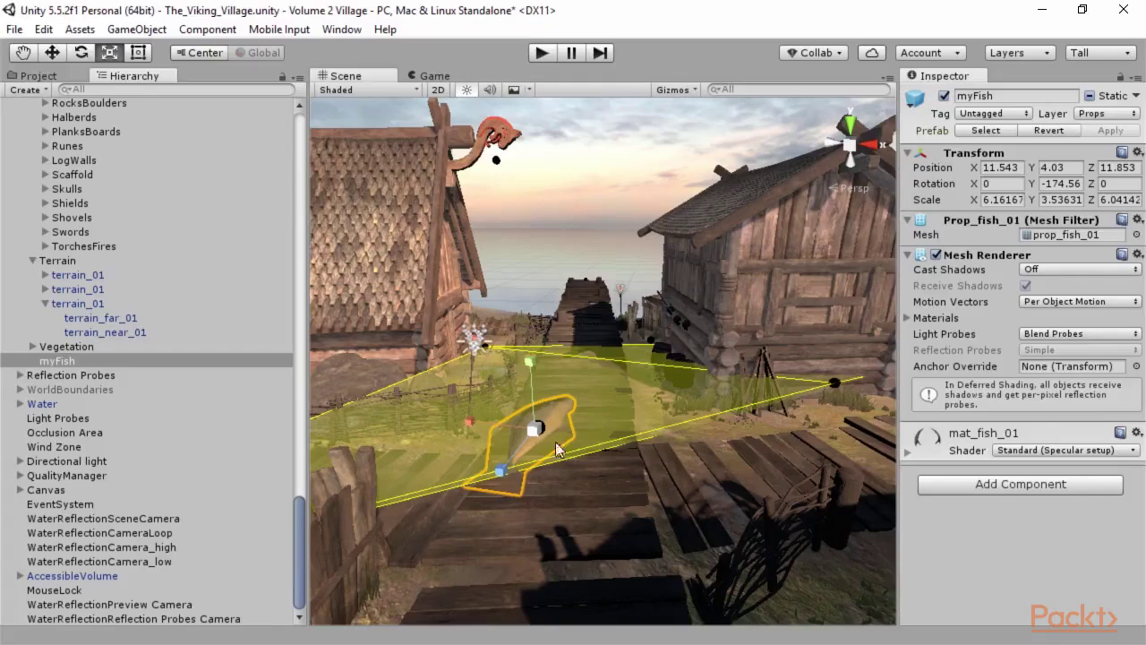
click(1041, 491)
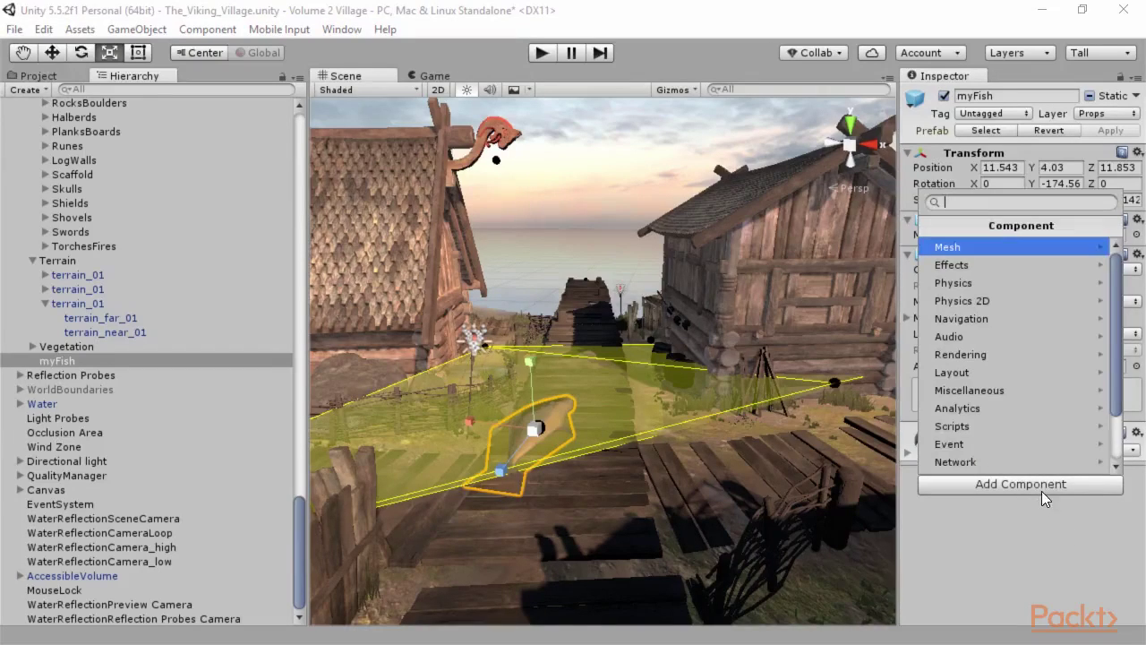
click(946, 427)
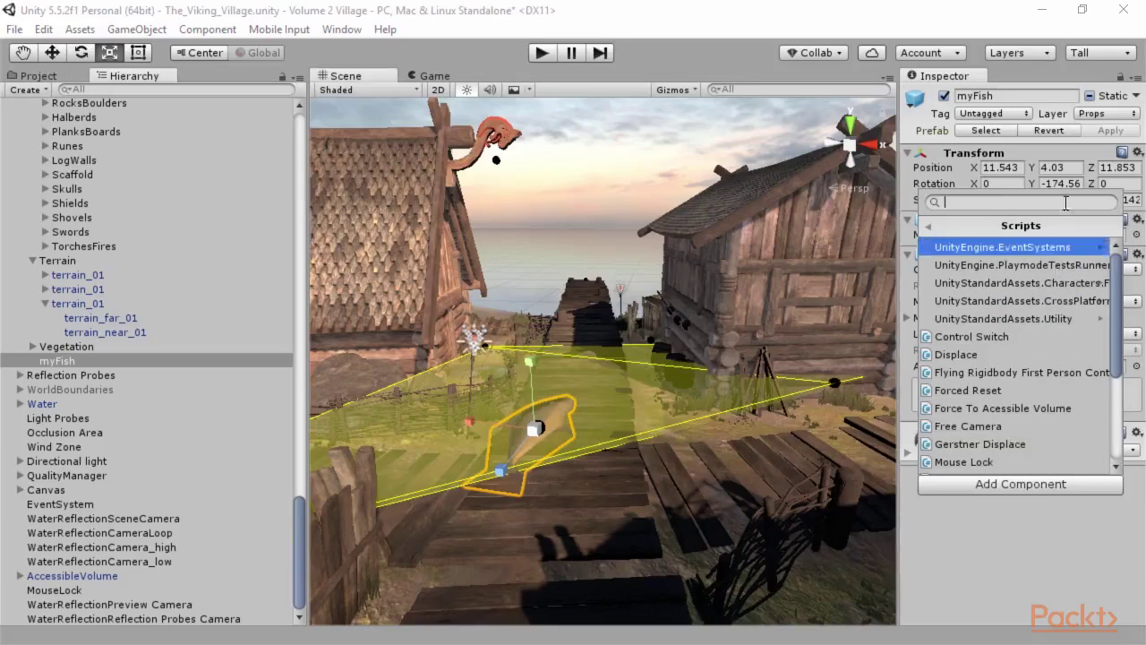
drag(1121, 283, 1118, 255)
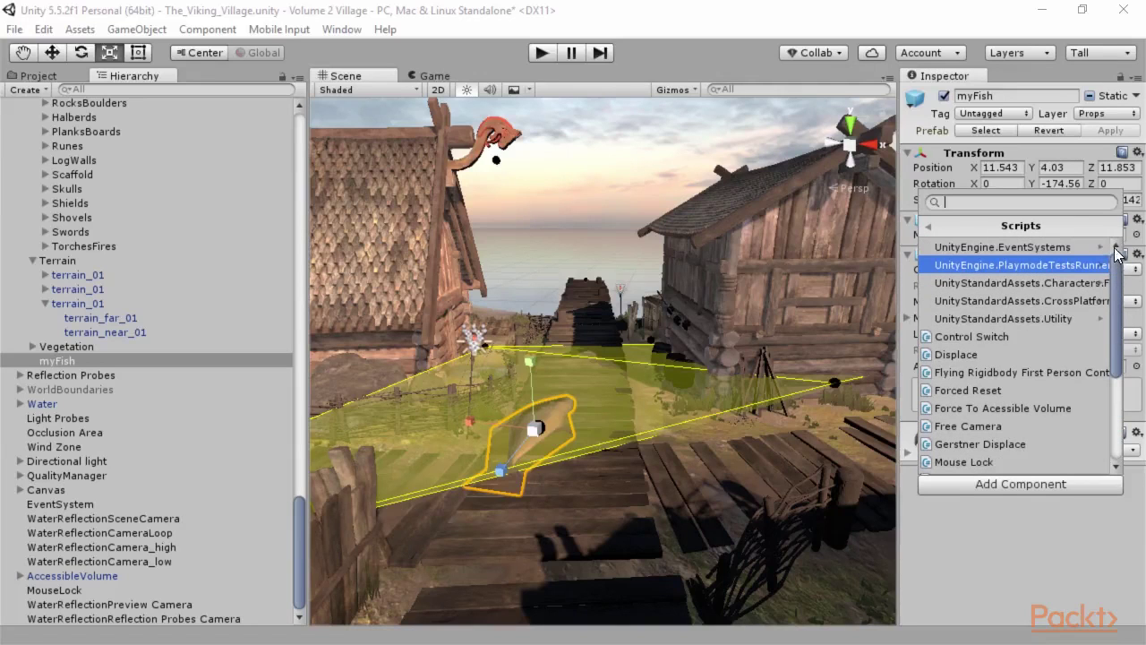